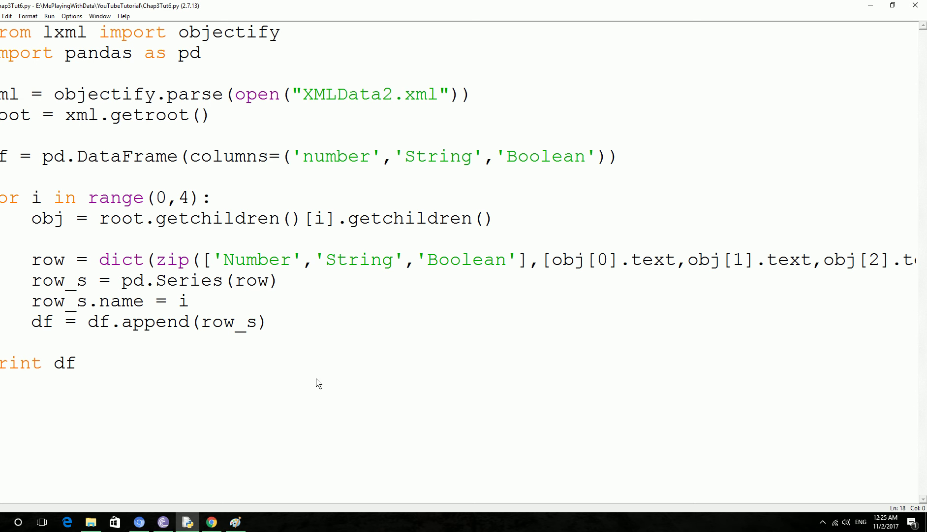
Step: Run the script, highlight the two identical Third/True/3 rows, and move the output aside
key(F5)
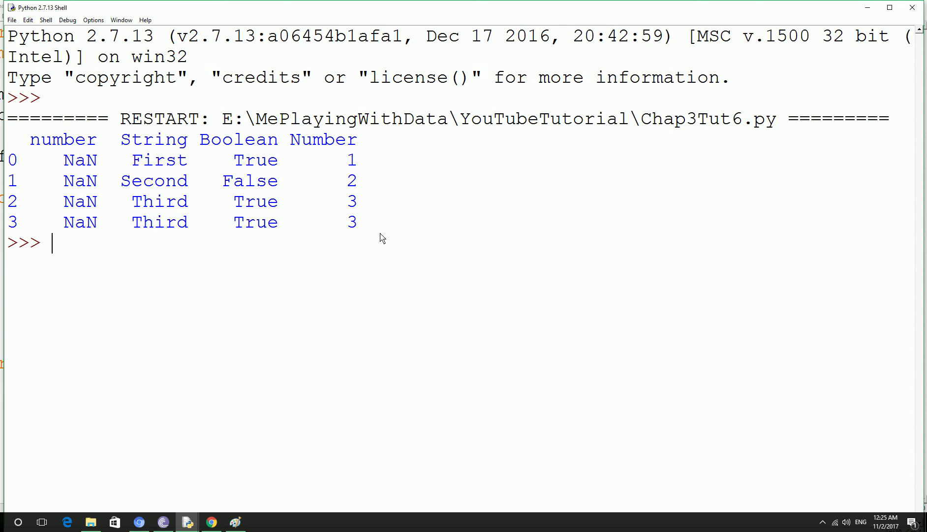
drag(387, 233, 135, 206)
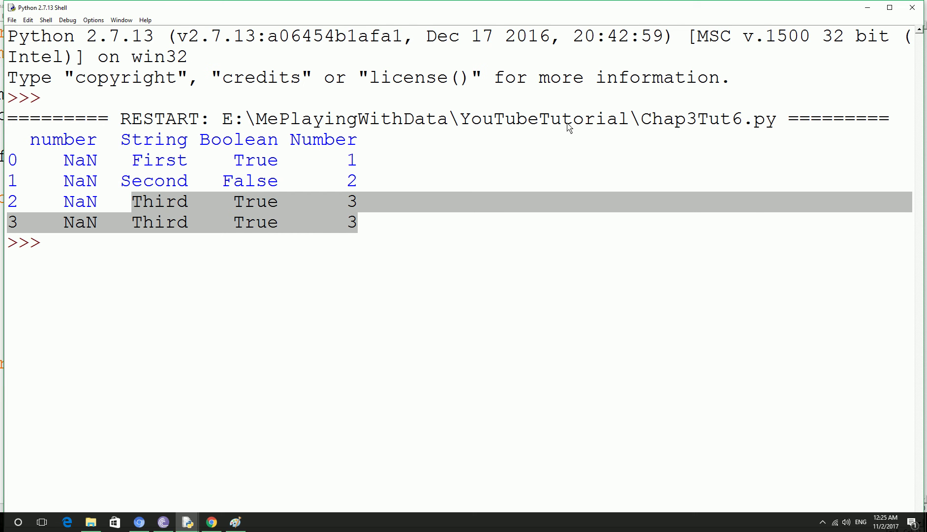
drag(658, 13, 485, 27)
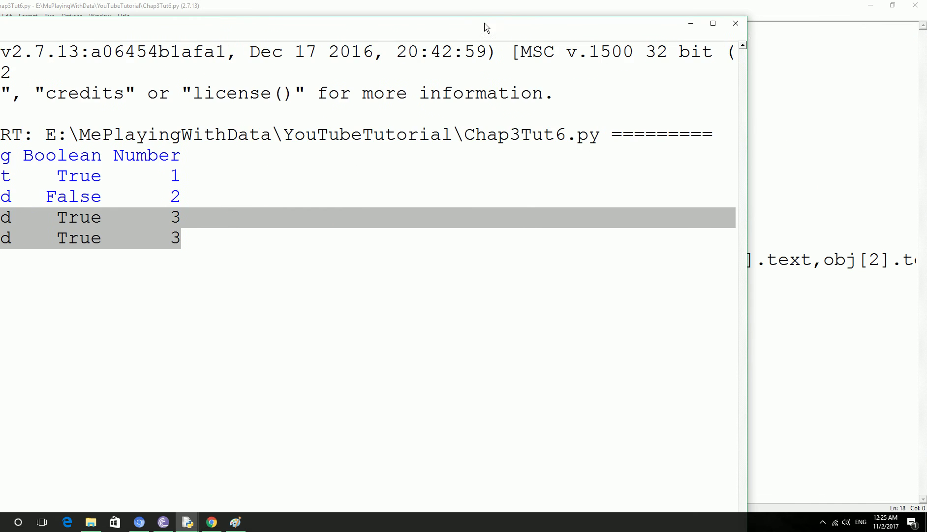
Step: Add an unindented line search = pd.DataFrame.duplicated(df) after the append loop
click(736, 23)
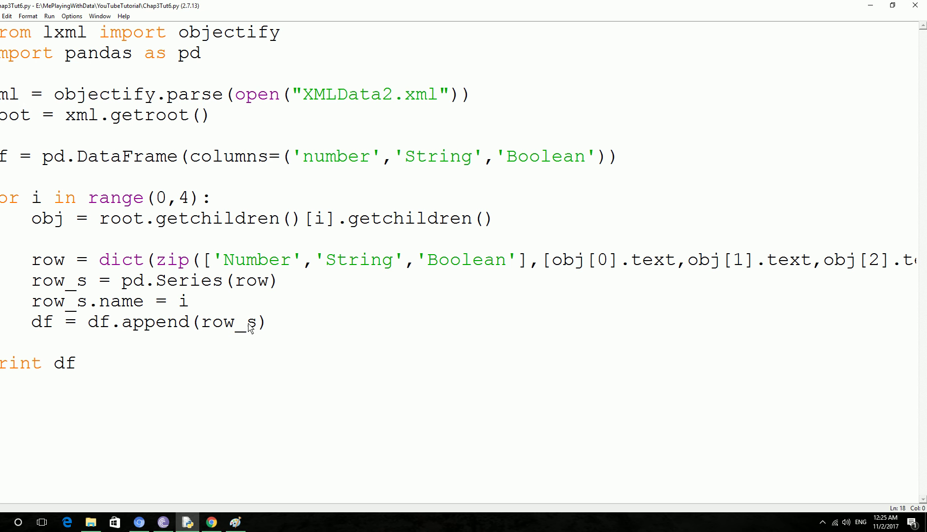
click(294, 328)
key(Return)
key(Return)
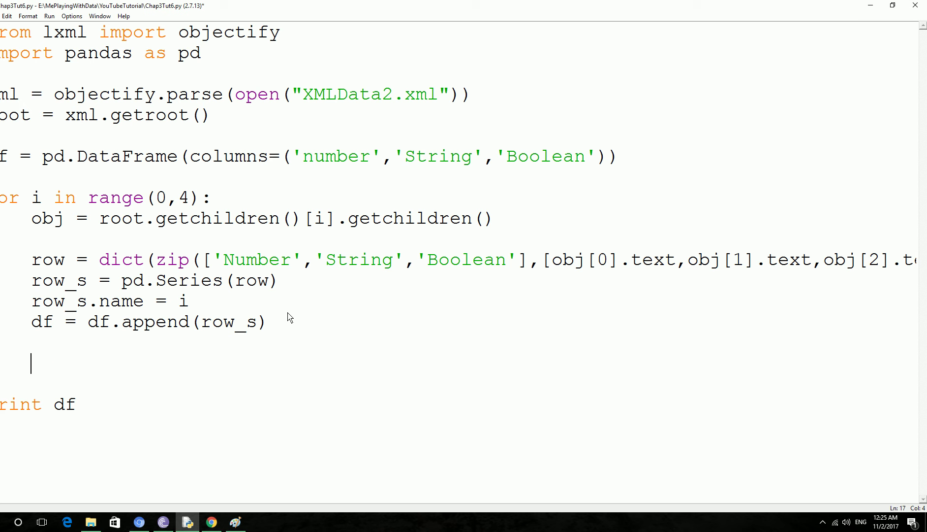
key(BackSpace)
text(search)
text( = p)
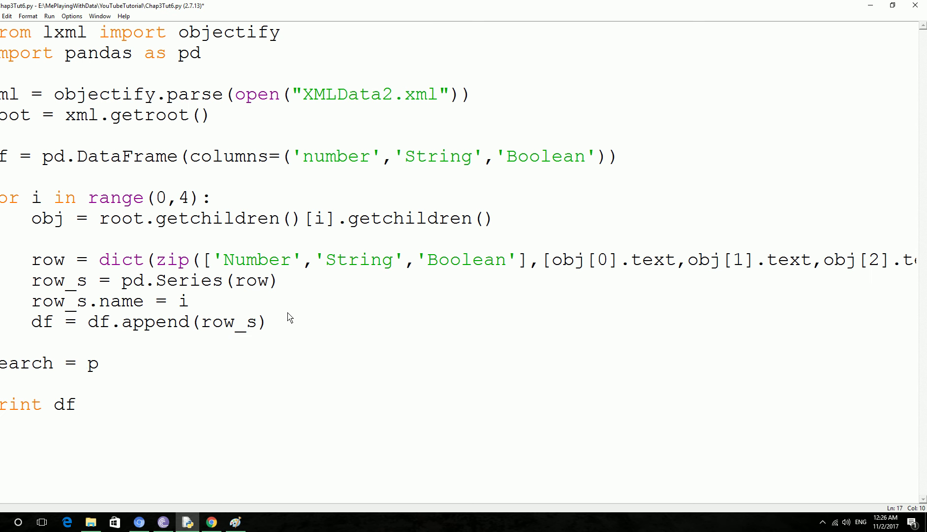
text(d.)
text(Da)
text(ta)
text(Frame)
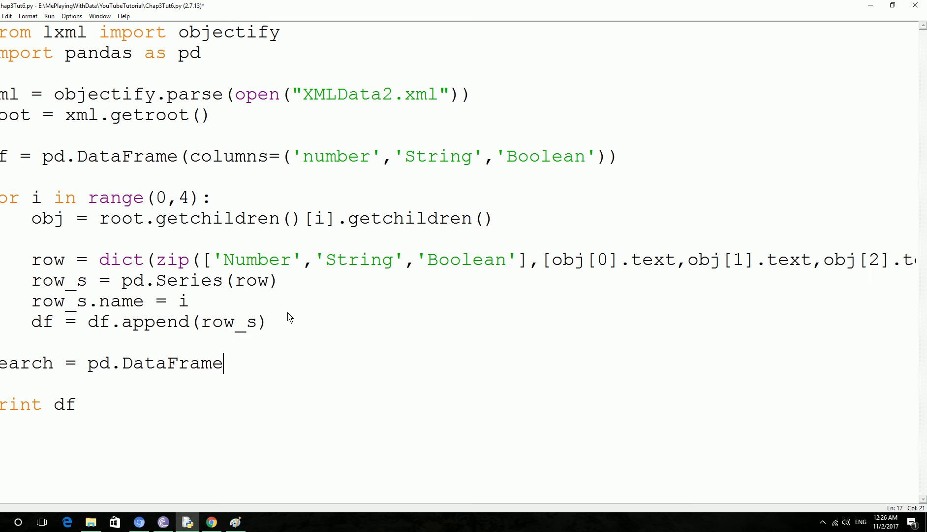
text(.du)
text(plicated)
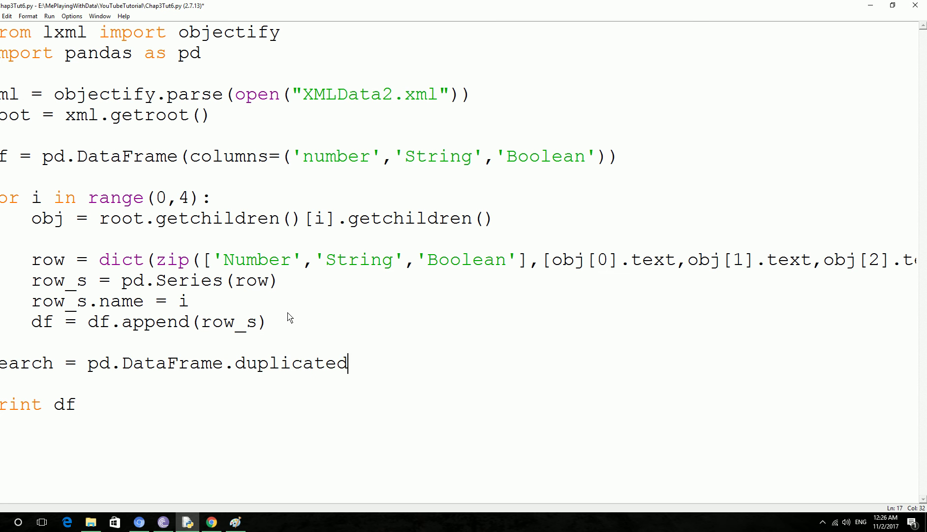
text(()
text(df)
text())
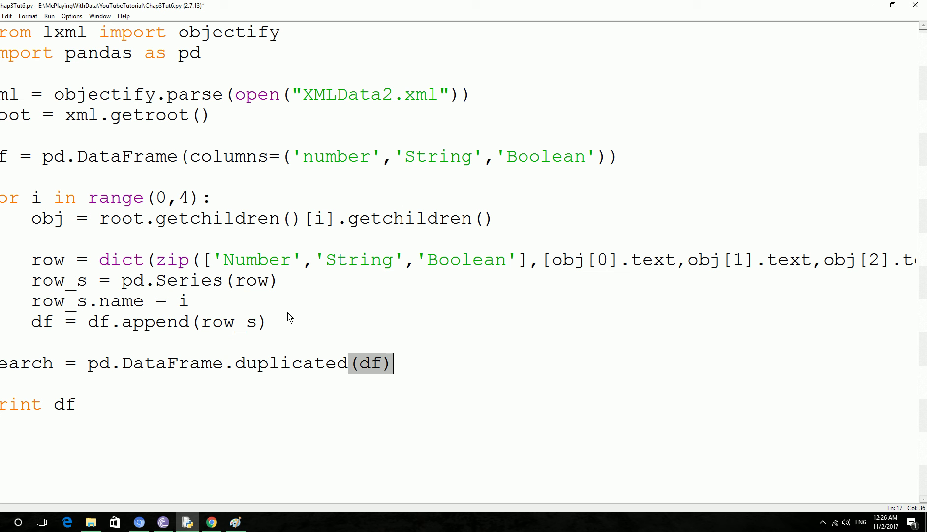
key(Down)
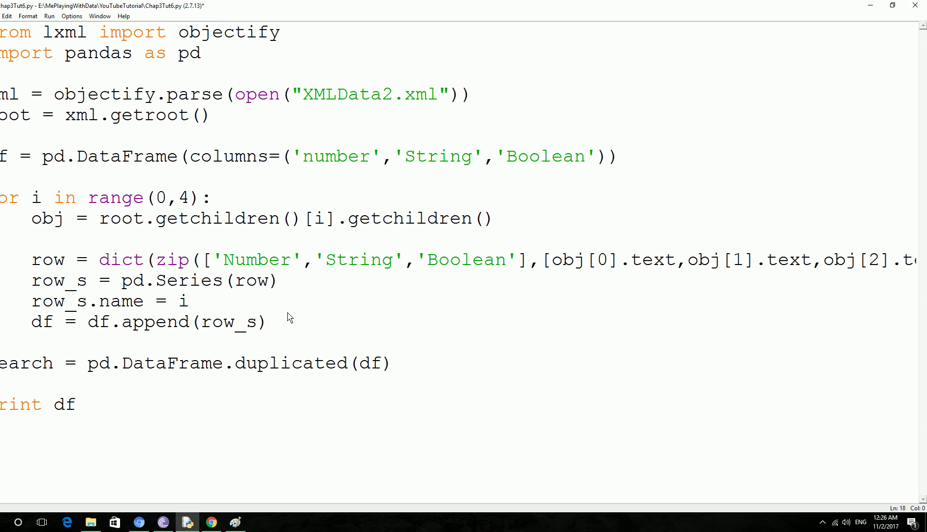
Step: Add a blank print line and a print search[search==True] line below print df
key(Right)
key(Right)
key(Right)
key(Right)
key(Return)
text(print)
key(Return)
text(print s)
text(earch)
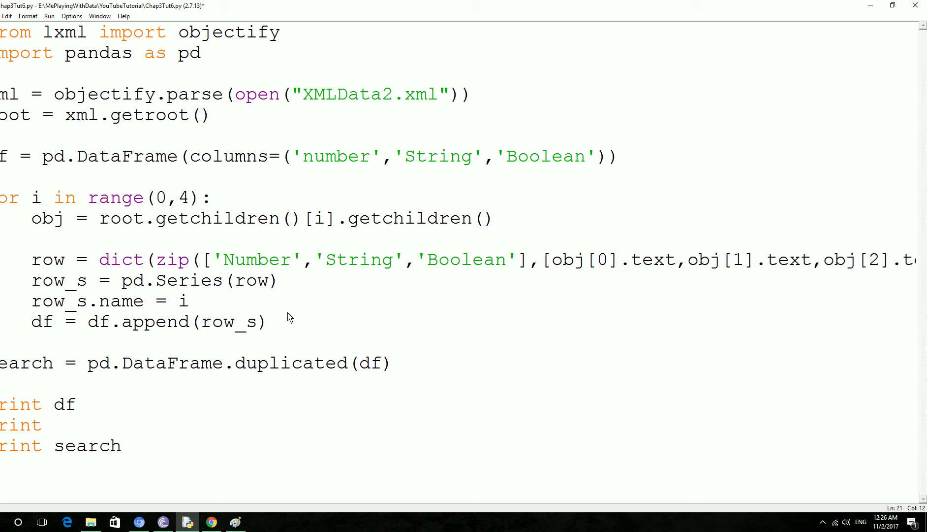
text([])
key(Left)
text(se)
text(arch=)
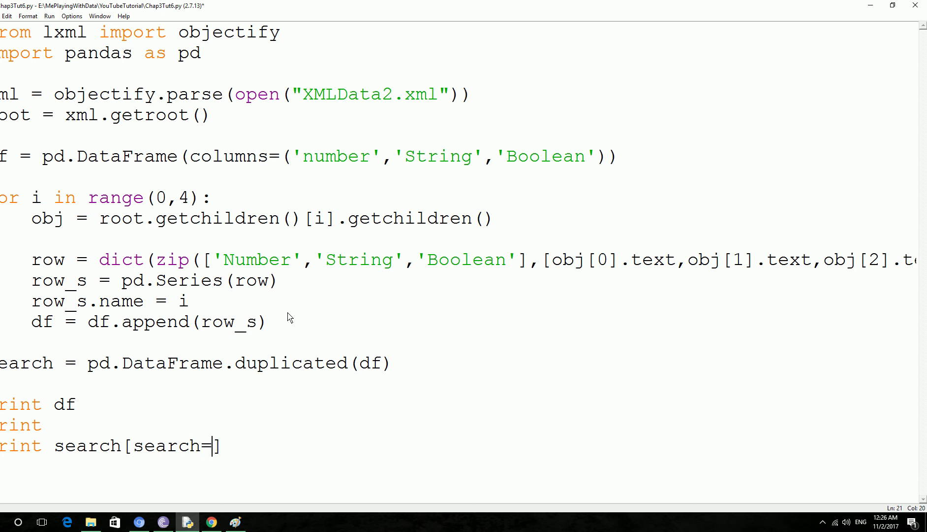
text(=Tru)
text(e)
Step: Save and run the script, then place the shell output beside the code
key(ctrl+s)
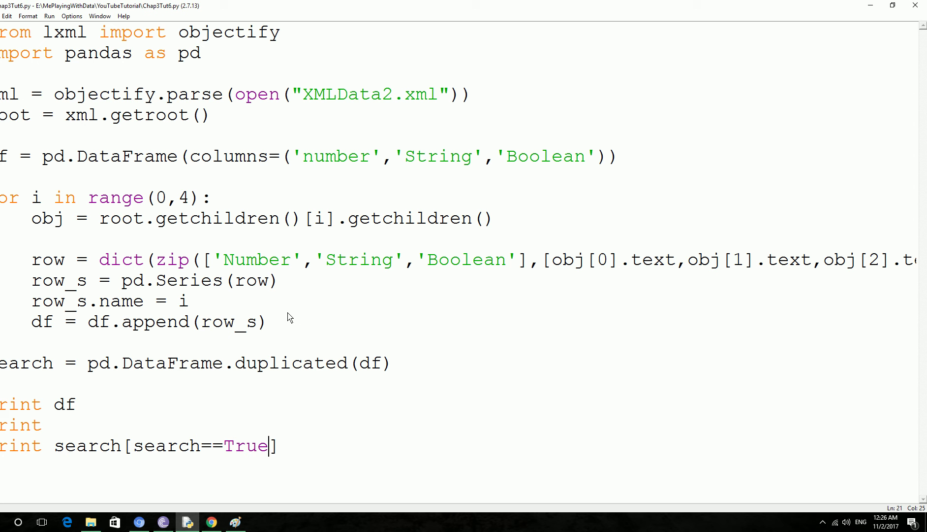
key(F5)
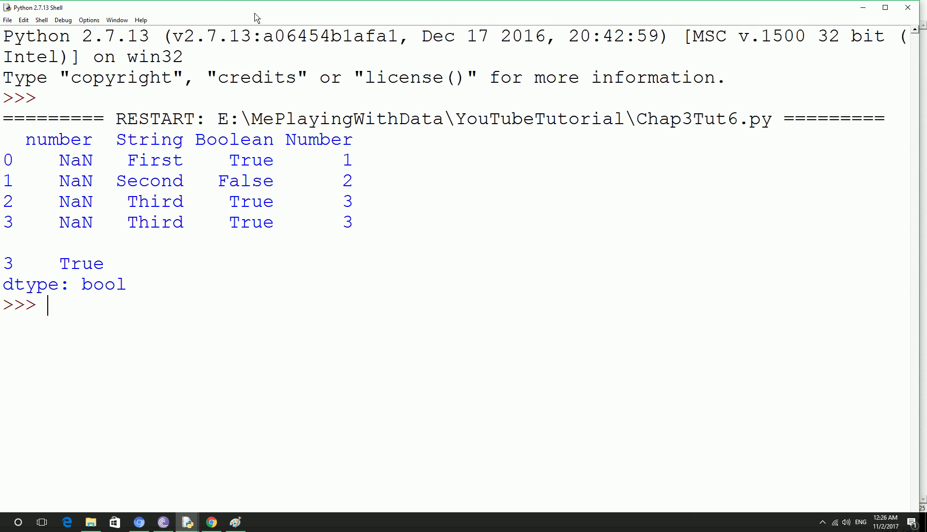
mouse_move(255, 8)
mouse_down()
mouse_move(566, 218)
mouse_move(545, 97)
mouse_up()
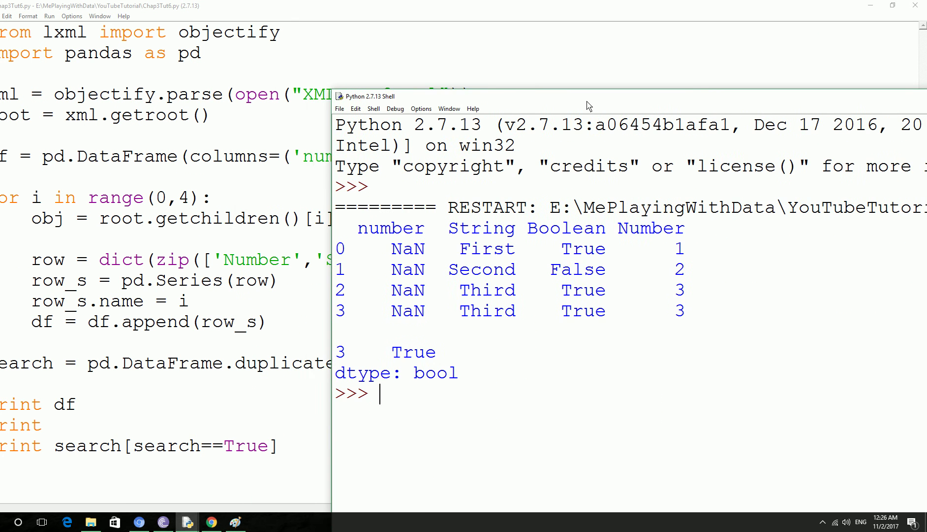
drag(544, 97, 571, 102)
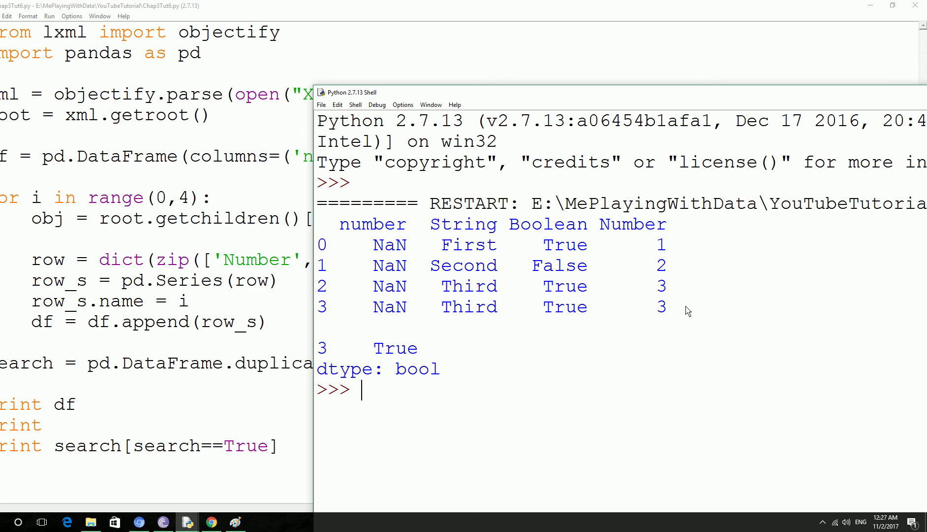
Step: Highlight the four output rows, including duplicate row 3 (Third, True, 3)
drag(686, 311, 622, 311)
click(424, 242)
drag(424, 241, 766, 273)
click(452, 246)
drag(428, 246, 786, 241)
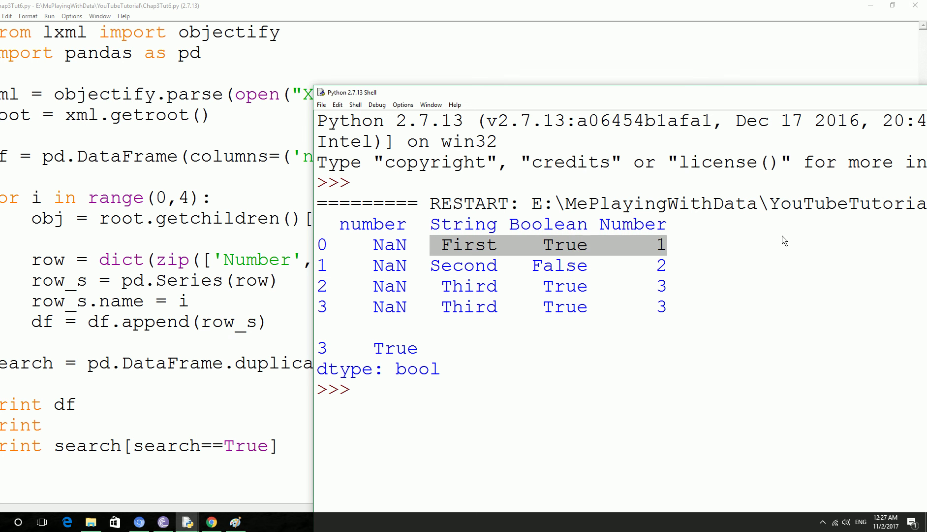
mouse_move(430, 267)
mouse_down()
mouse_move(776, 290)
mouse_move(776, 273)
mouse_up()
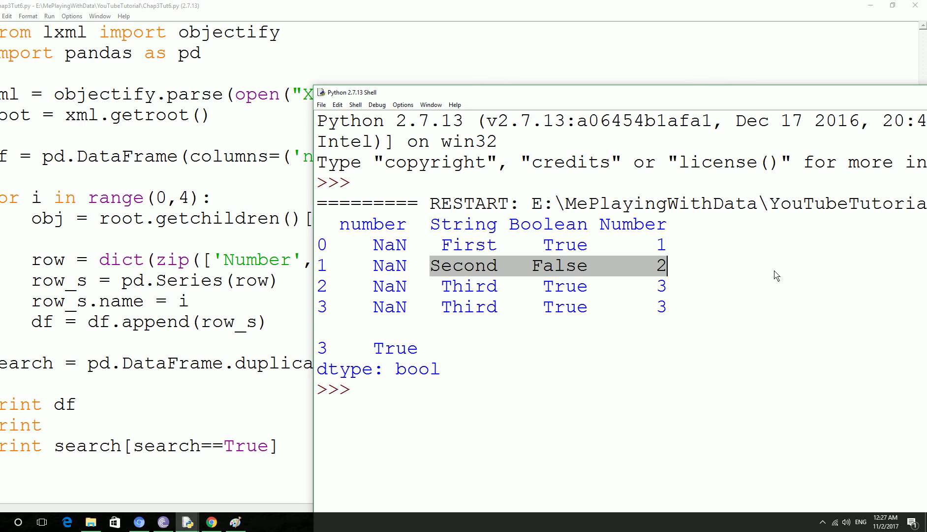
drag(442, 286, 735, 295)
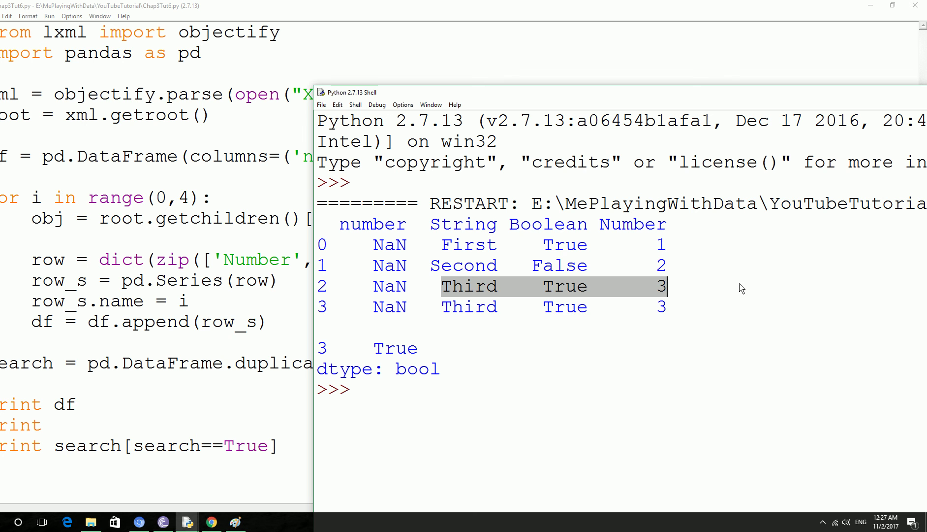
drag(430, 308, 702, 320)
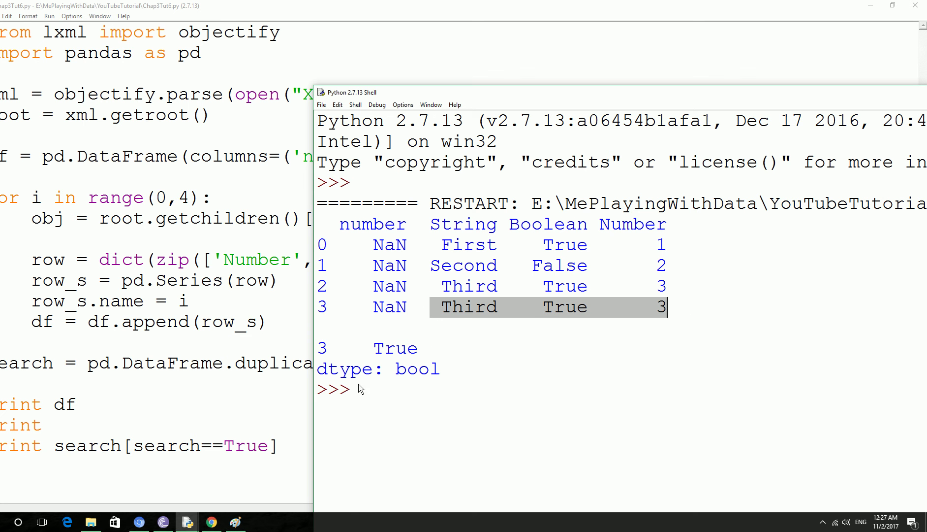
Step: Highlight the '3 True' result line, its bool dtype, and the Boolean column header
drag(318, 349, 420, 349)
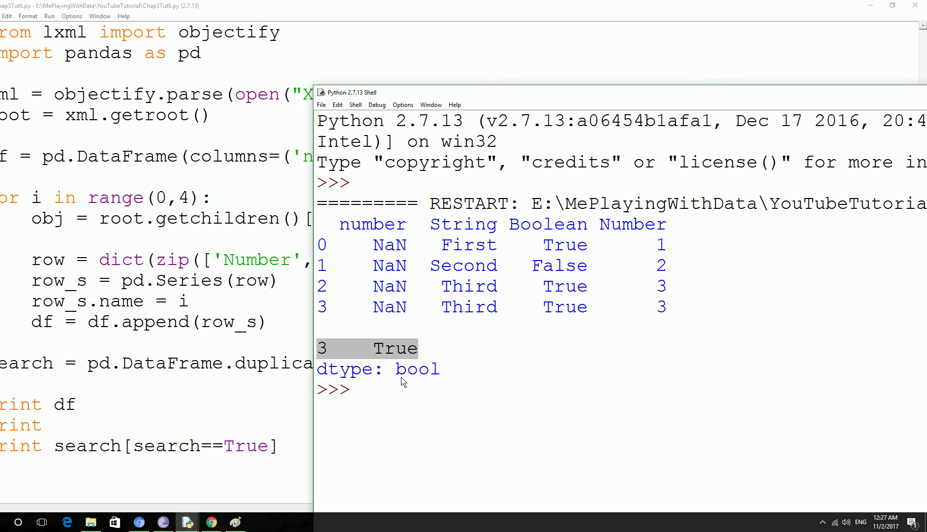
drag(397, 368, 467, 376)
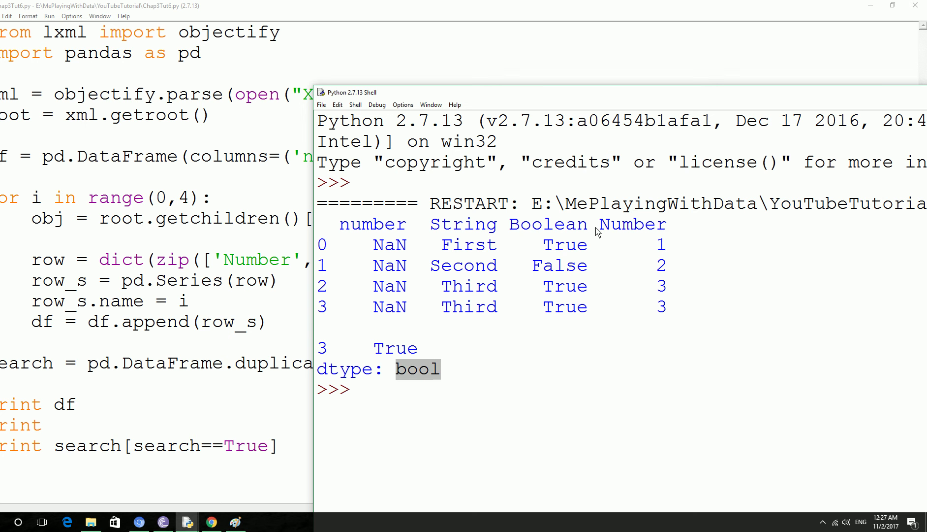
drag(602, 225, 534, 224)
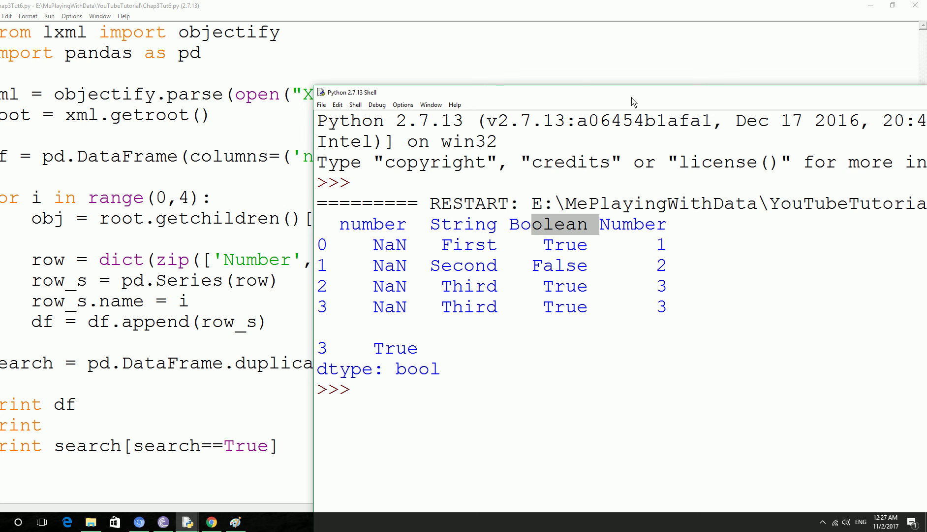
Step: Move the shell output across the screen and close it, returning to Chap3Tut6.py
drag(580, 90, 235, 35)
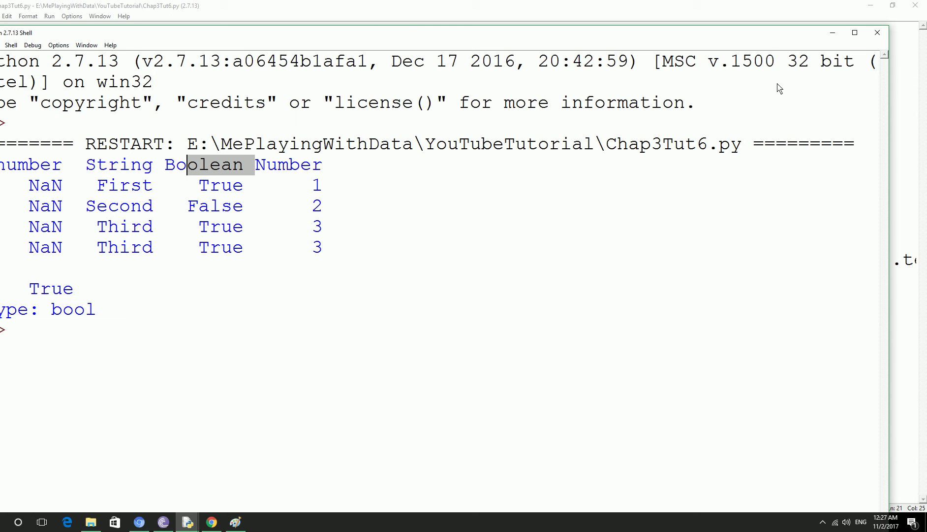
click(874, 33)
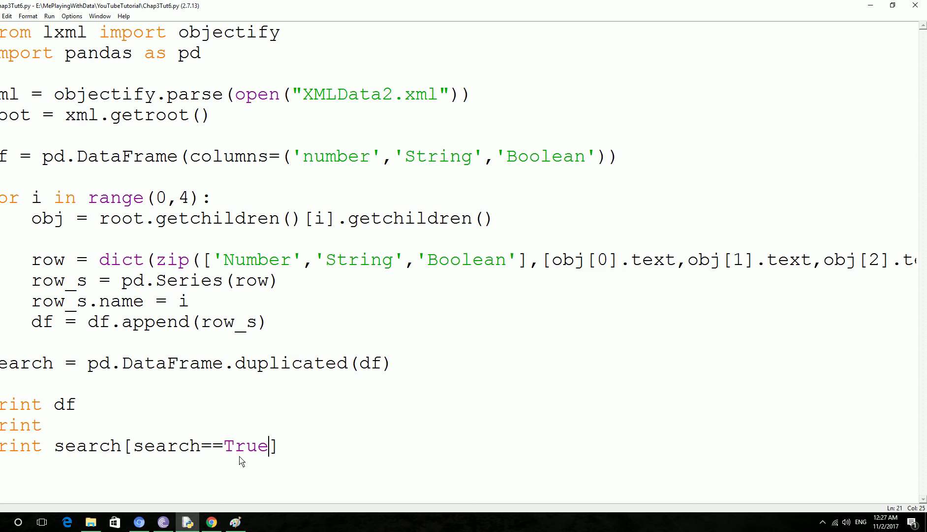
Step: Replace the two search print lines with print df.drop_duplicates(), then save and run
drag(293, 454, 1, 425)
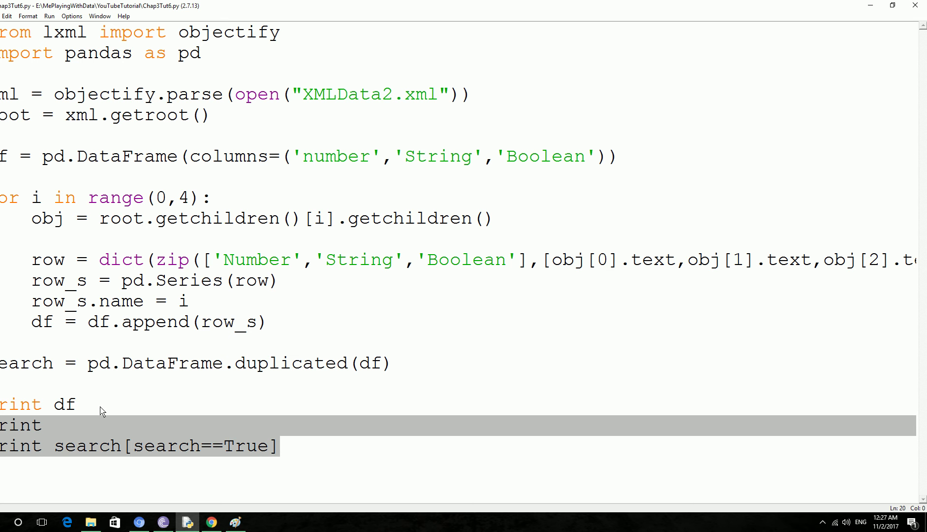
key(BackSpace)
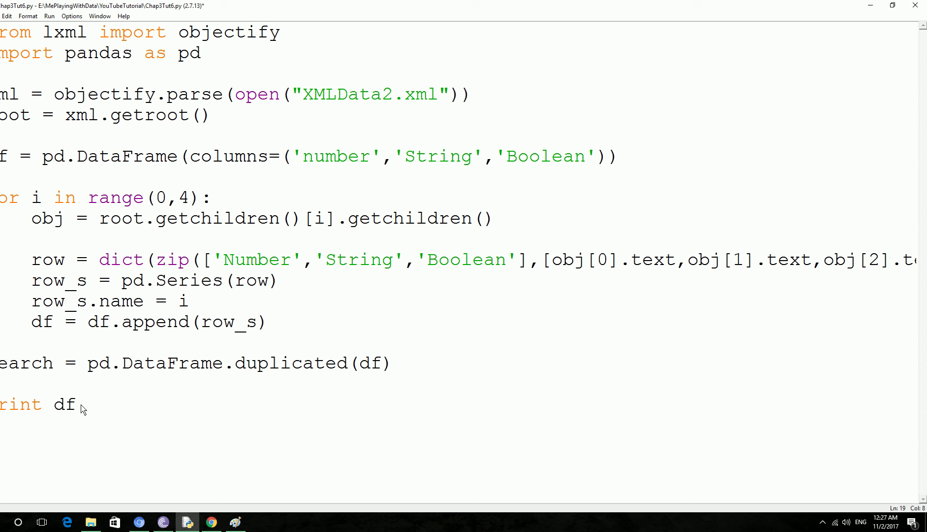
click(80, 407)
text(.drop)
text(_d)
text(uplicate)
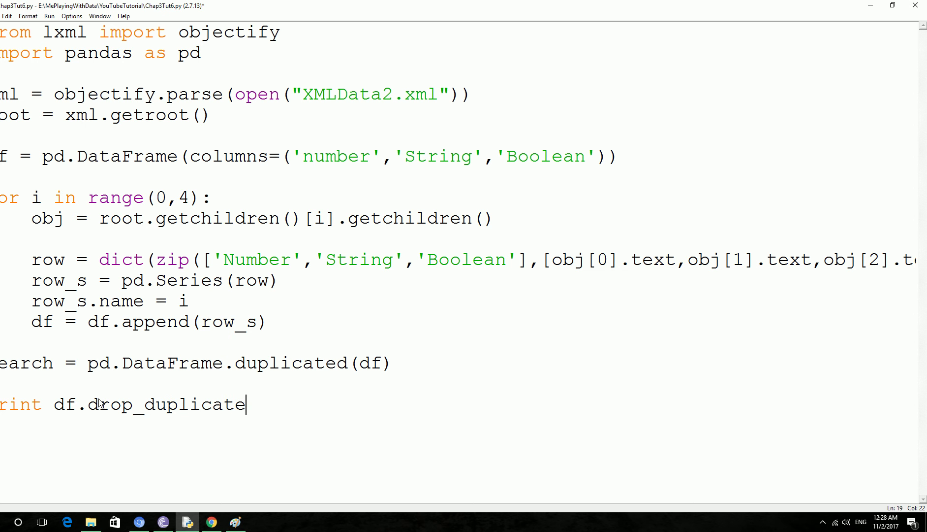
text(s())
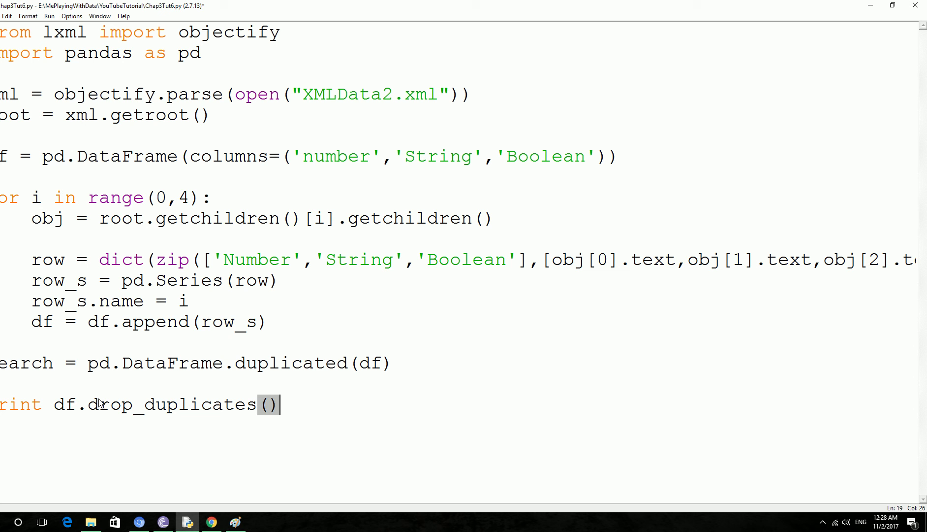
key(ctrl+s)
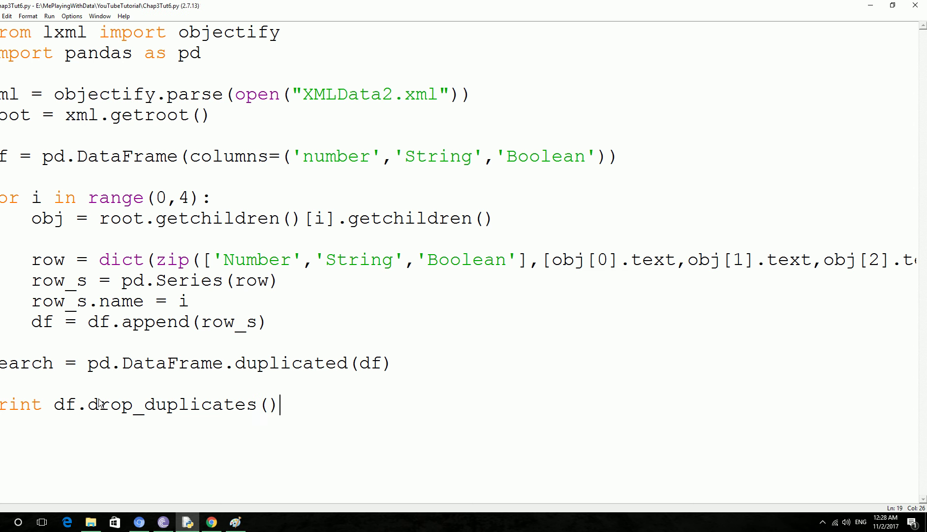
key(F5)
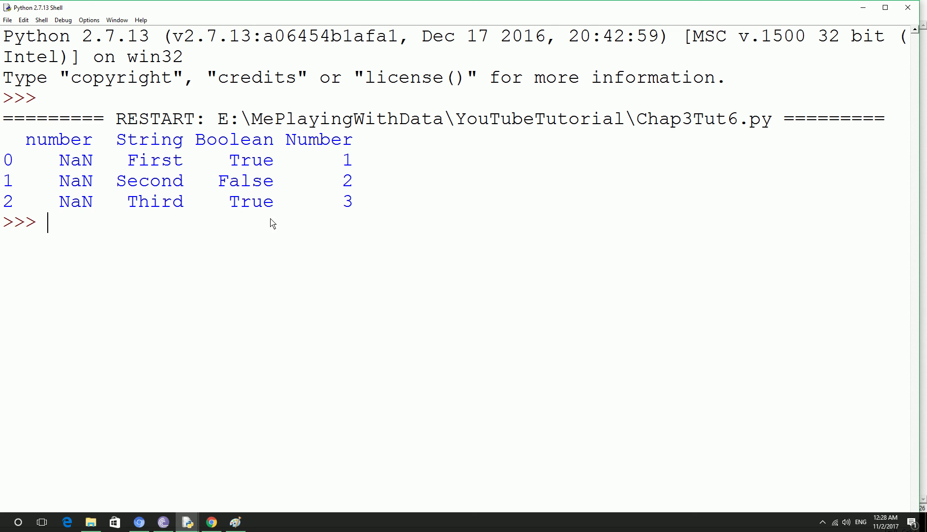
Step: Highlight the three deduplicated rows, then restore the shell window to reveal the script
drag(353, 206, 116, 155)
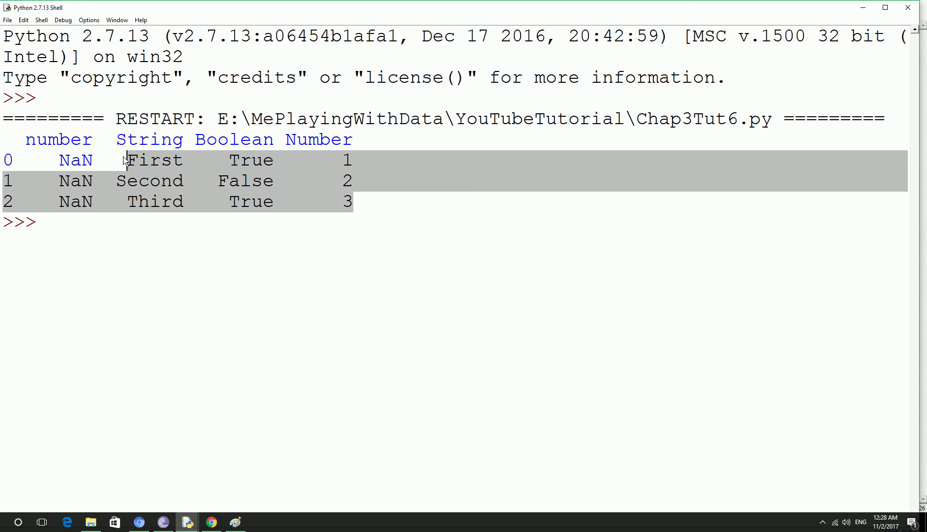
click(100, 221)
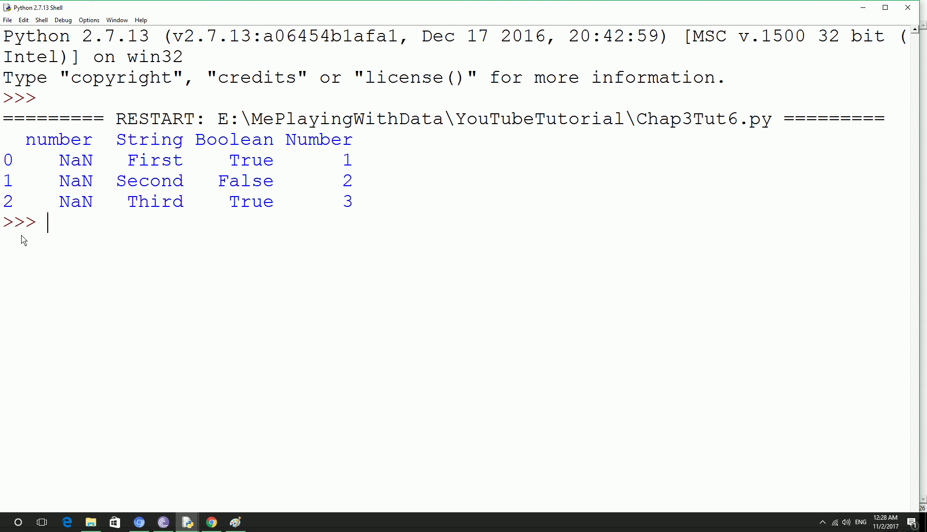
double_click(65, 232)
mouse_move(228, 15)
mouse_down()
mouse_move(332, 83)
mouse_move(178, 110)
mouse_up()
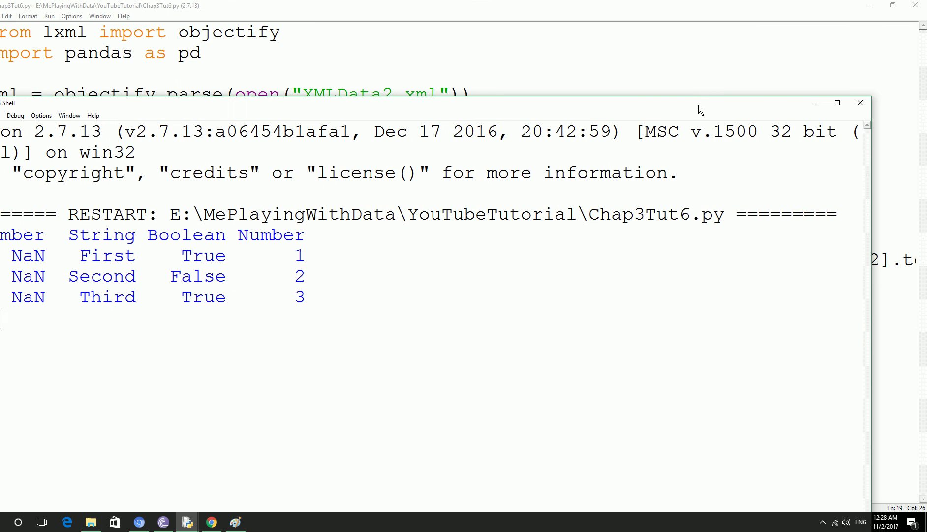
click(860, 108)
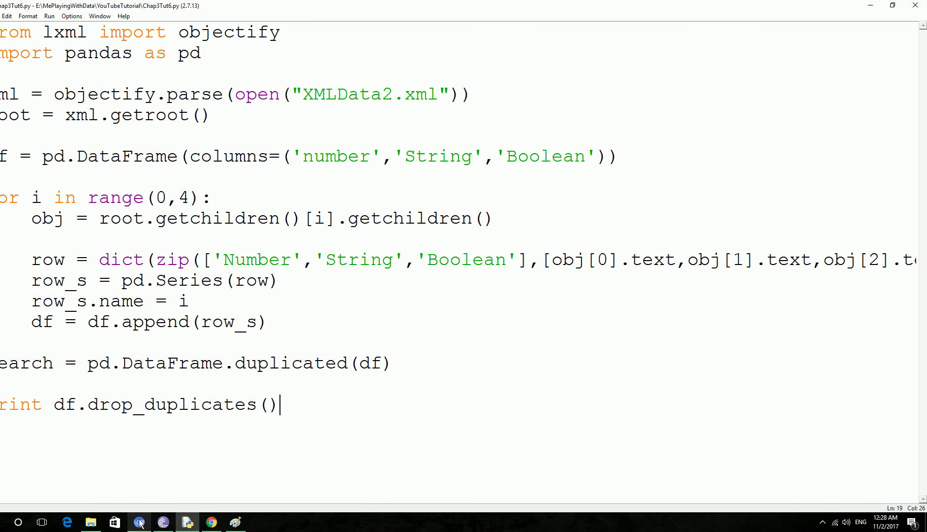